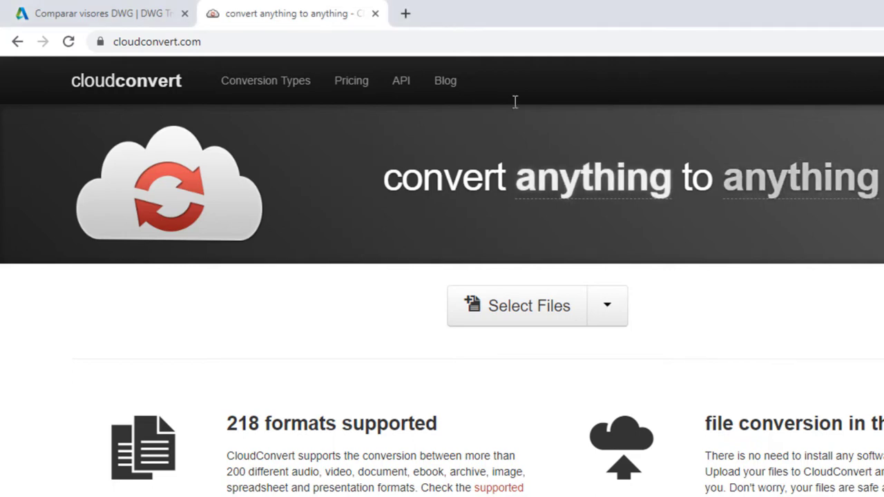
- Glance at the Autodesk viewer tab, then return to CloudConvert and the Downloads folder
click(87, 10)
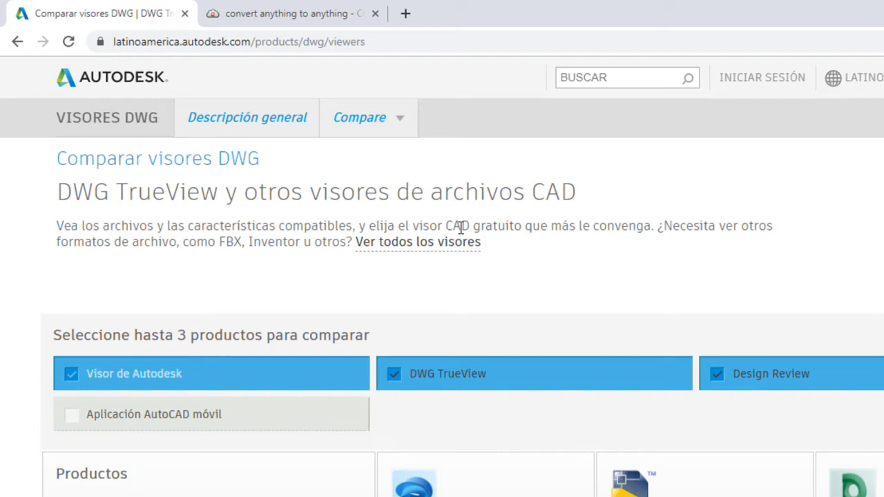
key(ctrl+Tab)
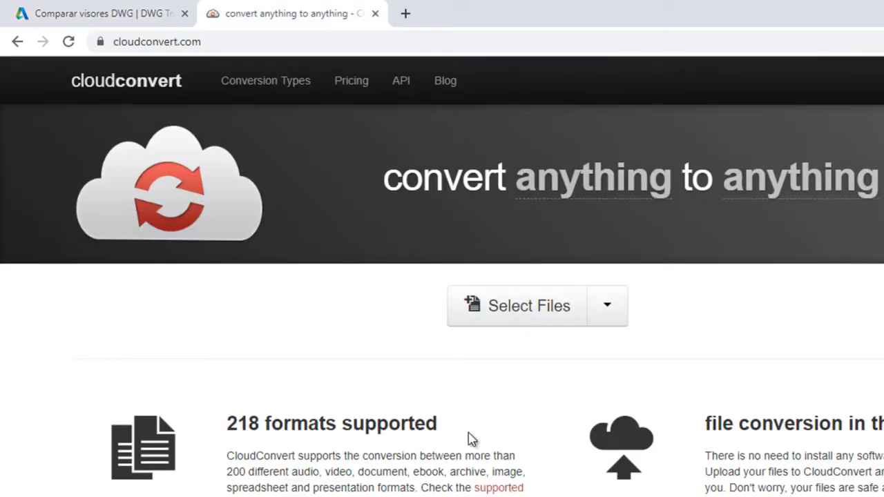
key(alt+Tab)
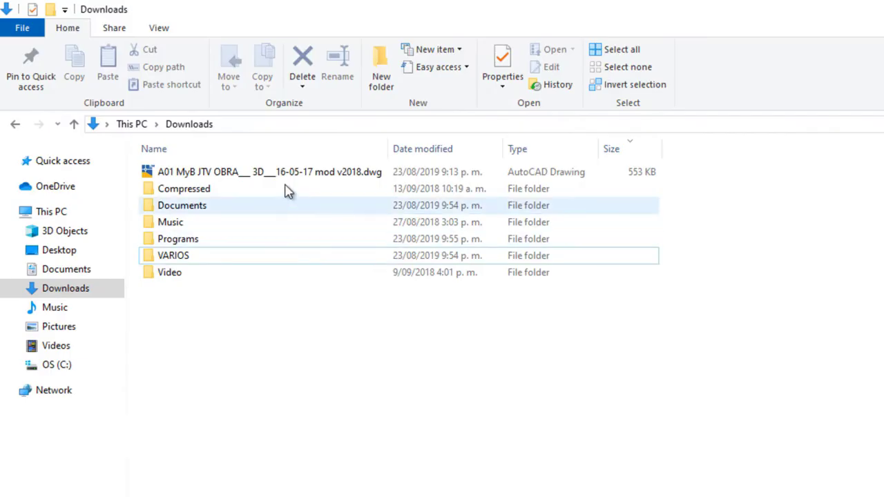
- Select the office plan DWG file in the Downloads folder
click(294, 174)
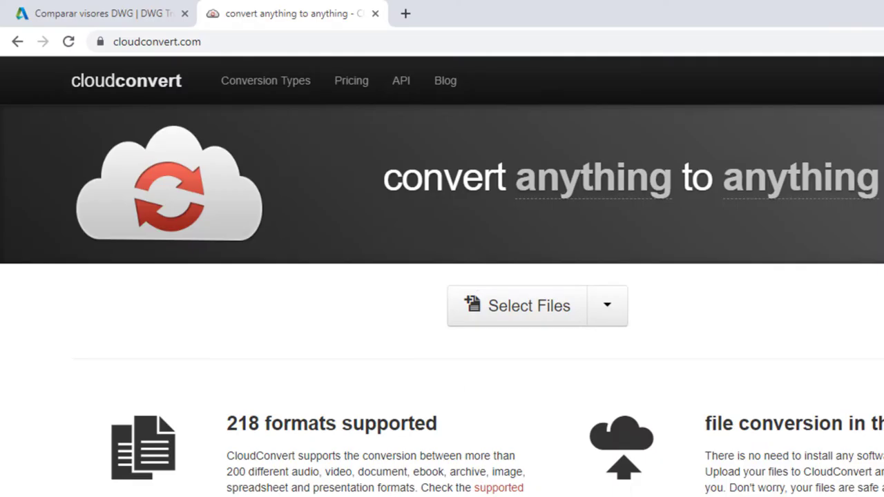
- Upload the v2018 office plan DWG from Downloads to CloudConvert
click(524, 310)
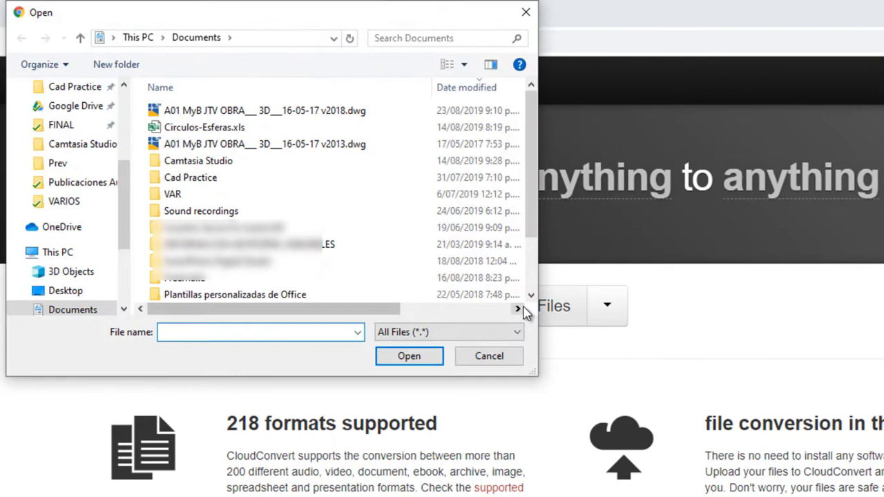
scroll(104, 168, down, 2)
click(72, 214)
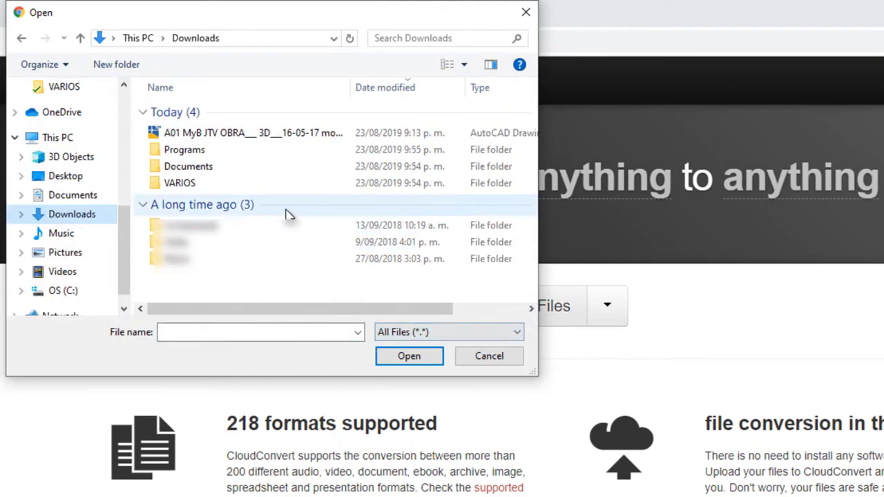
click(295, 135)
click(409, 354)
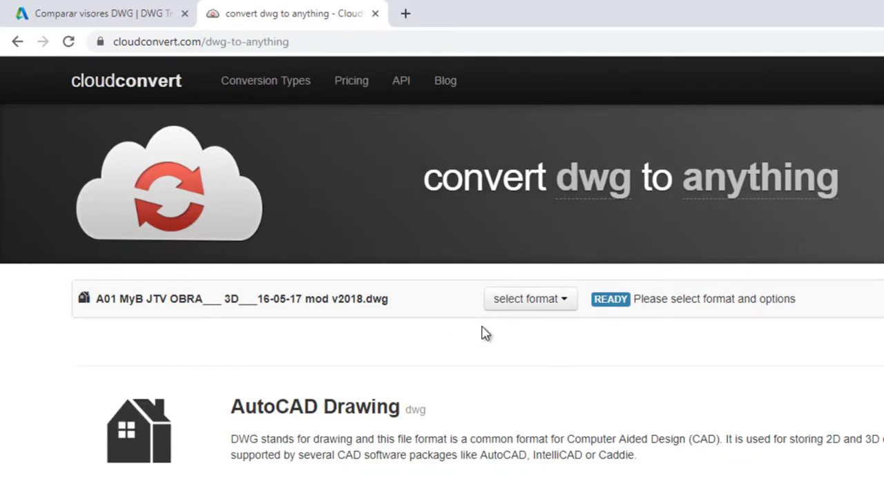
- Set the output format to dxf under cad
click(531, 305)
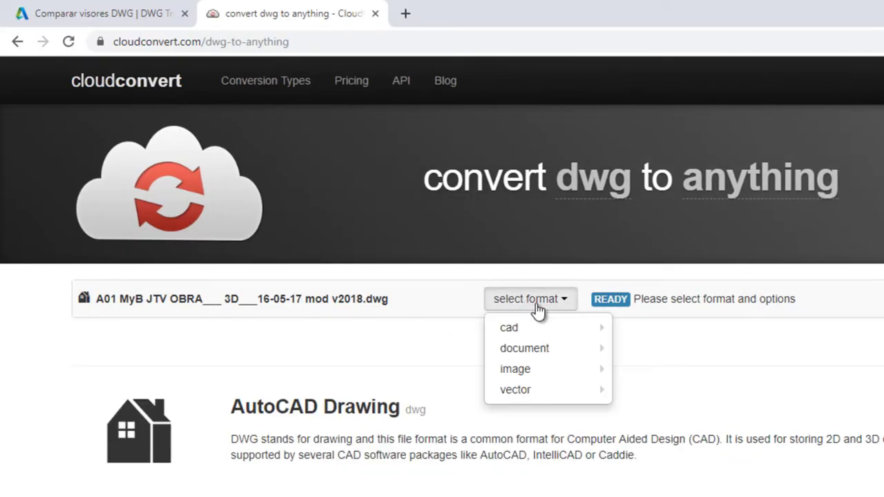
mouse_move(537, 330)
click(447, 333)
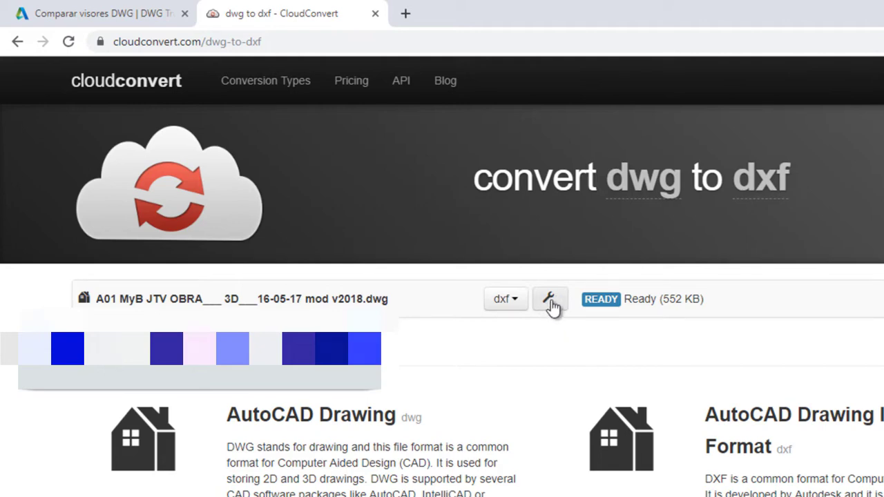
- Set the conversion's AutoCAD Version option to Version 2010
click(550, 301)
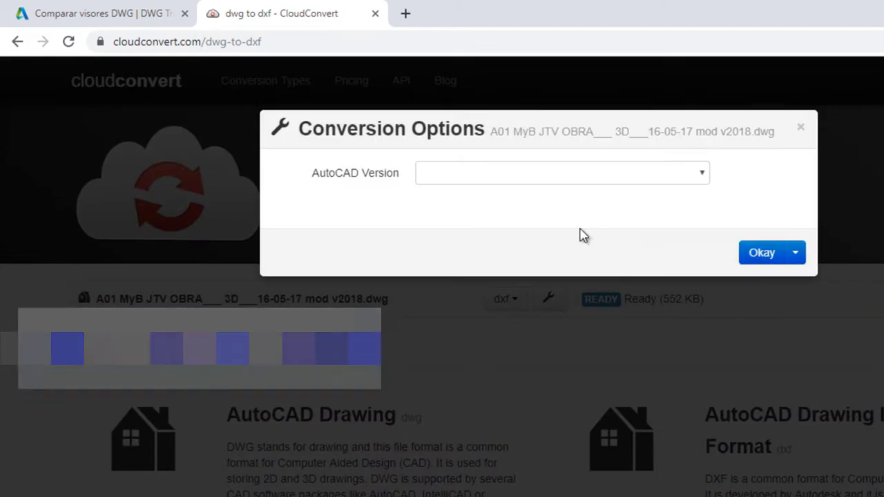
click(598, 173)
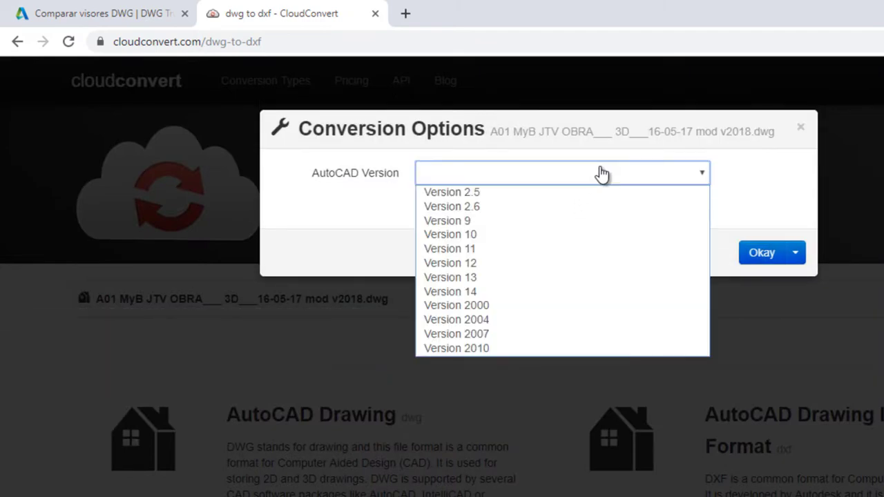
click(484, 348)
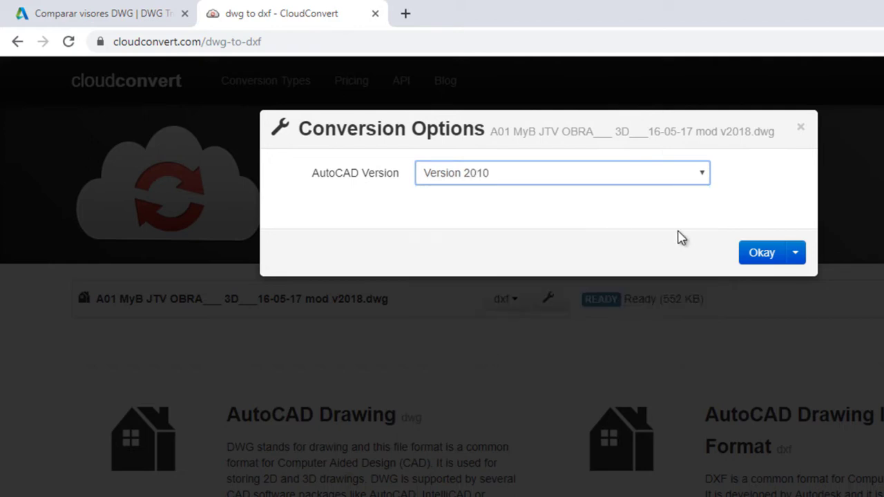
- Confirm the options, run the dwg-to-dxf conversion and download the resulting dxf
click(764, 258)
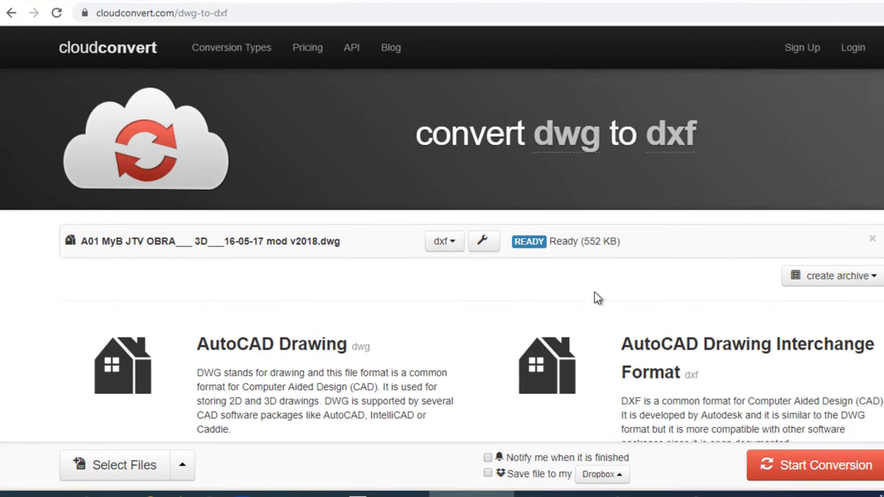
click(818, 468)
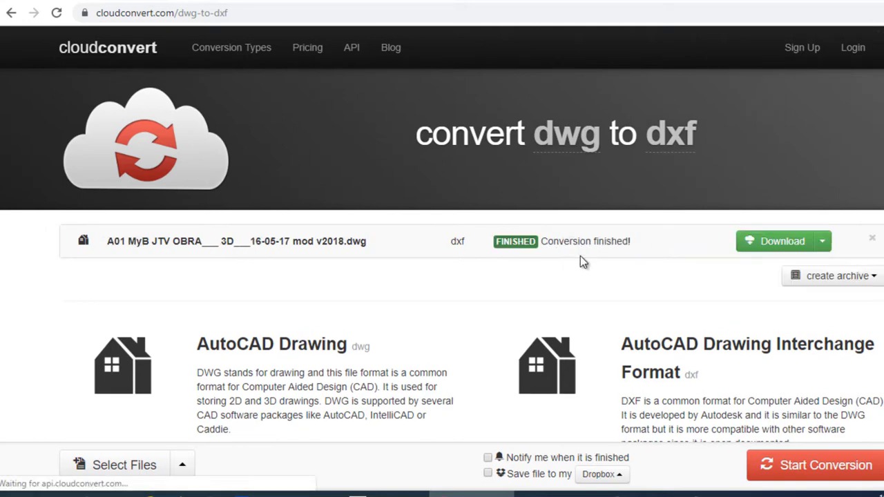
click(765, 246)
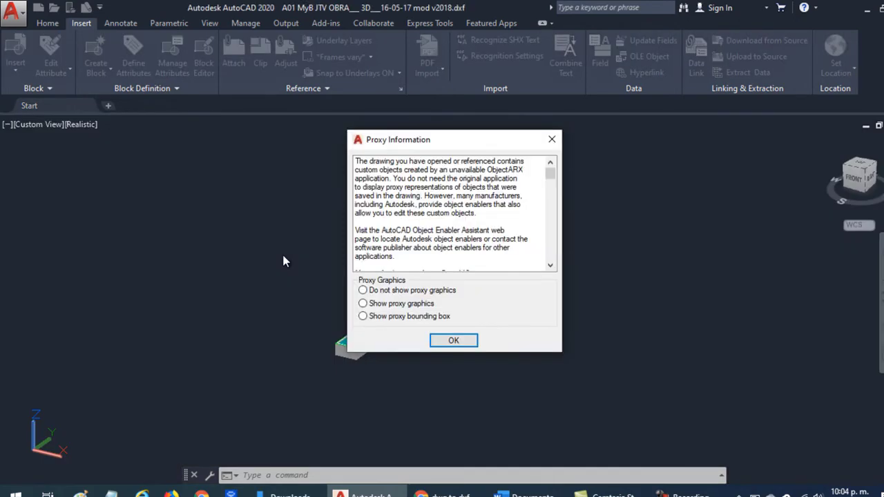
- Dismiss the Proxy Information notice, zoom around the converted 3D house, then go back to CloudConvert
click(454, 340)
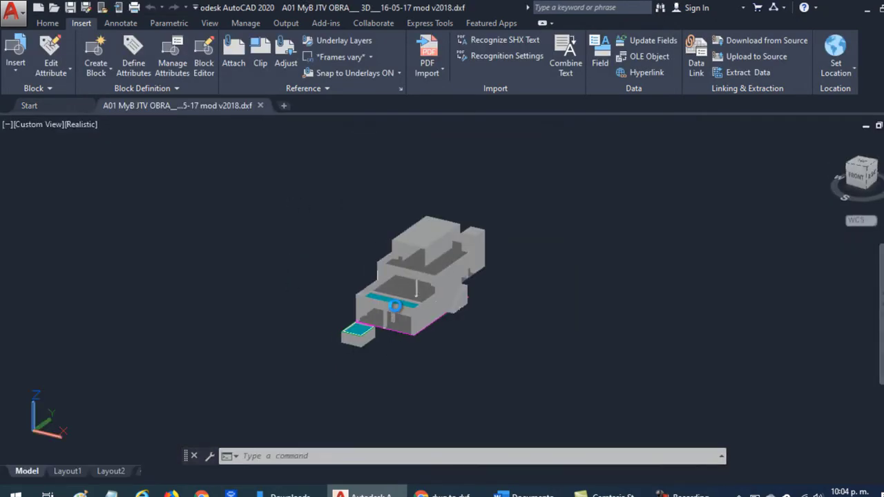
scroll(359, 253, up, 5)
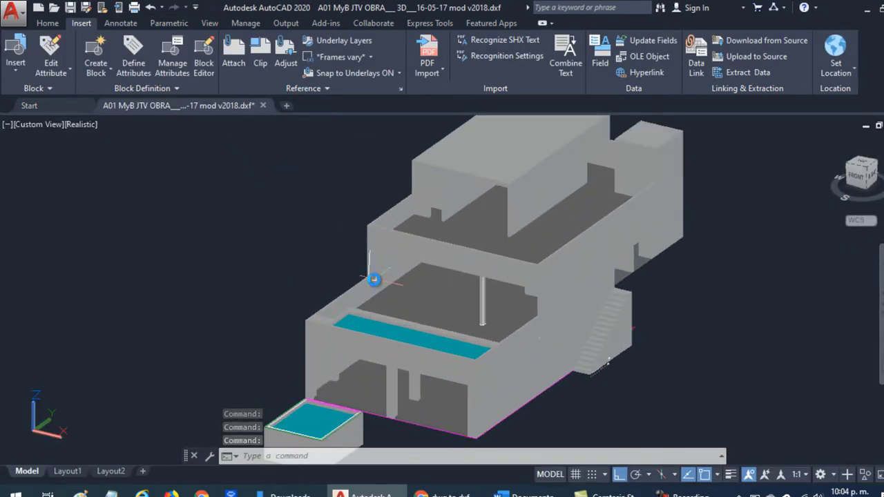
scroll(359, 253, down, 6)
scroll(325, 372, up, 2)
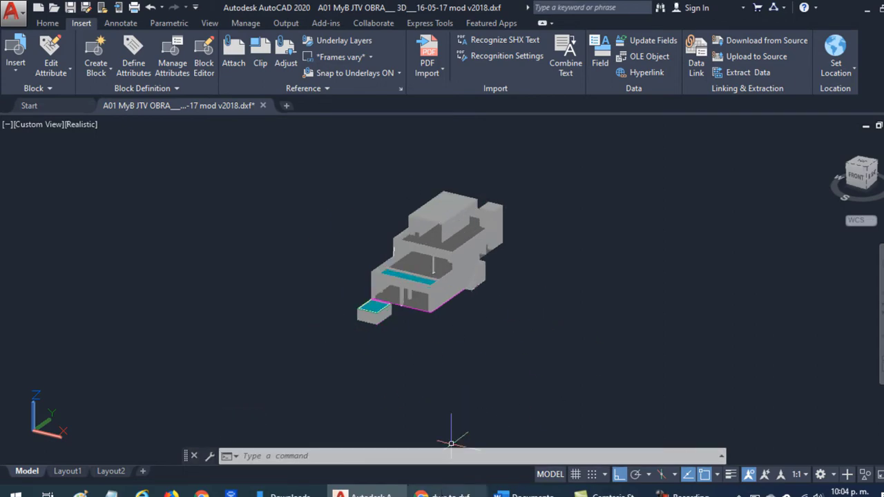
click(445, 495)
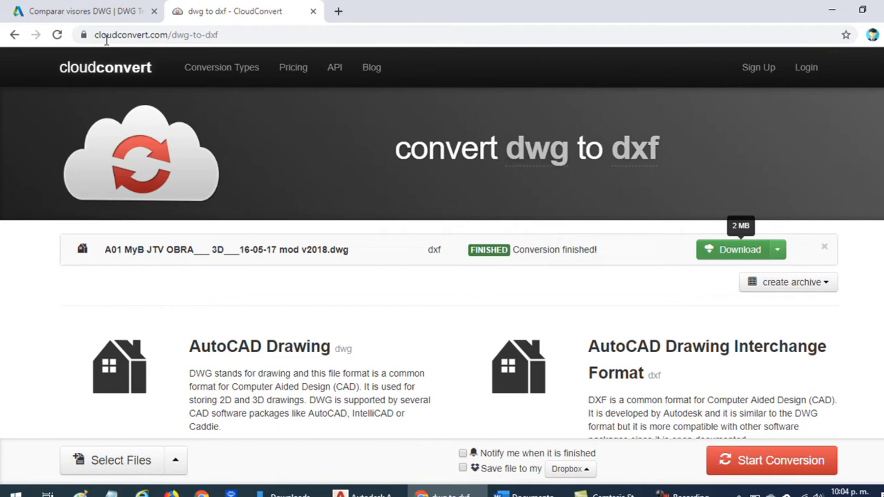
- Move between the Autodesk DWG viewers page and the CloudConvert conversion page
click(107, 15)
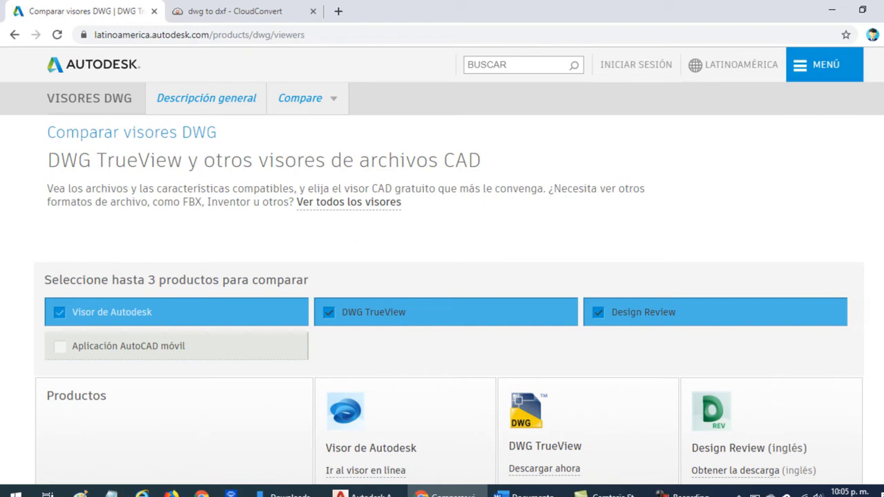
click(233, 12)
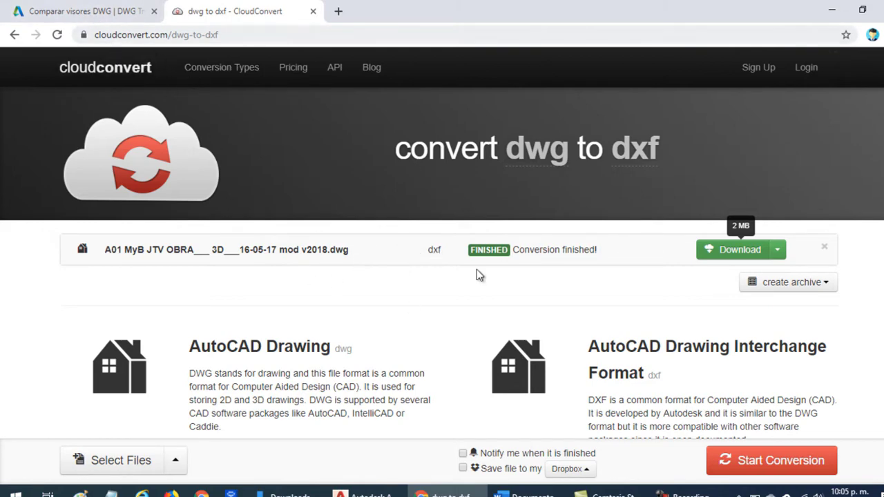
click(110, 13)
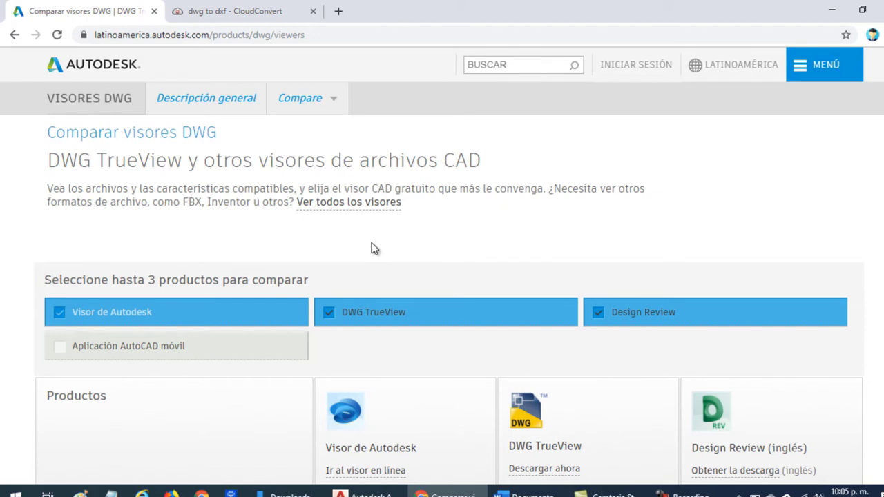
- Download the 64-bit English DWG TrueView installer from the viewers page's download section
scroll(552, 205, down, 3)
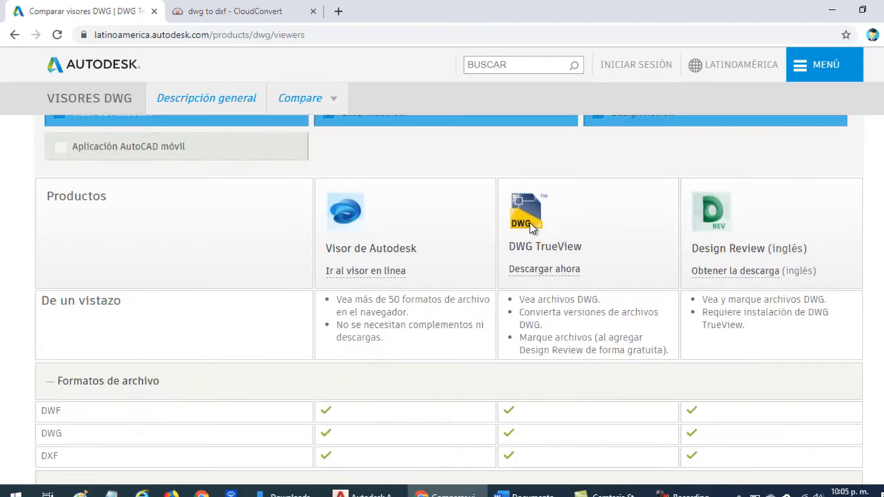
click(547, 271)
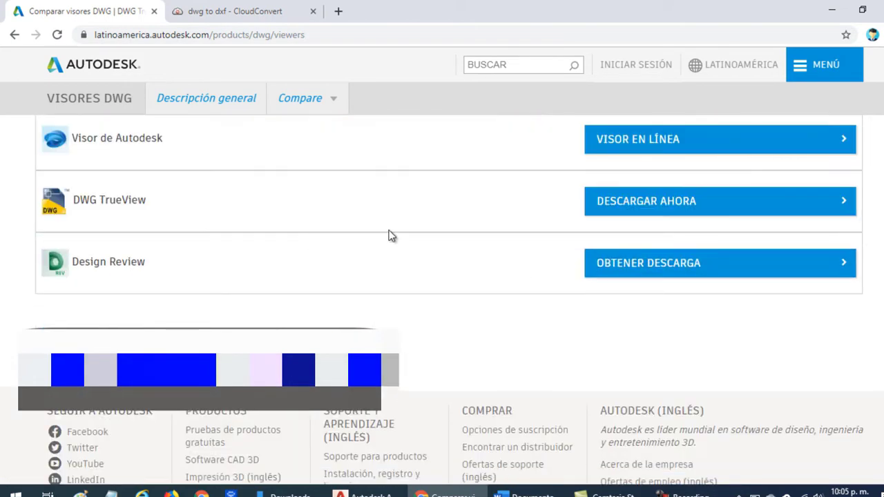
scroll(476, 256, up, 1)
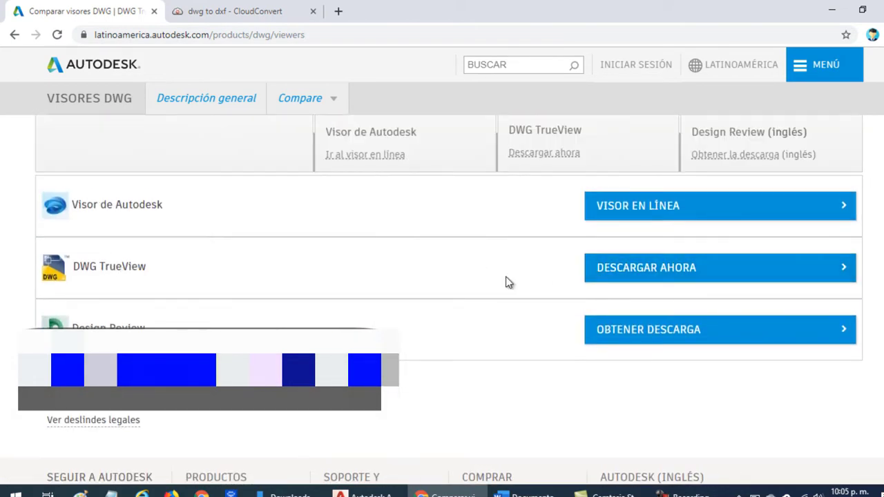
click(649, 274)
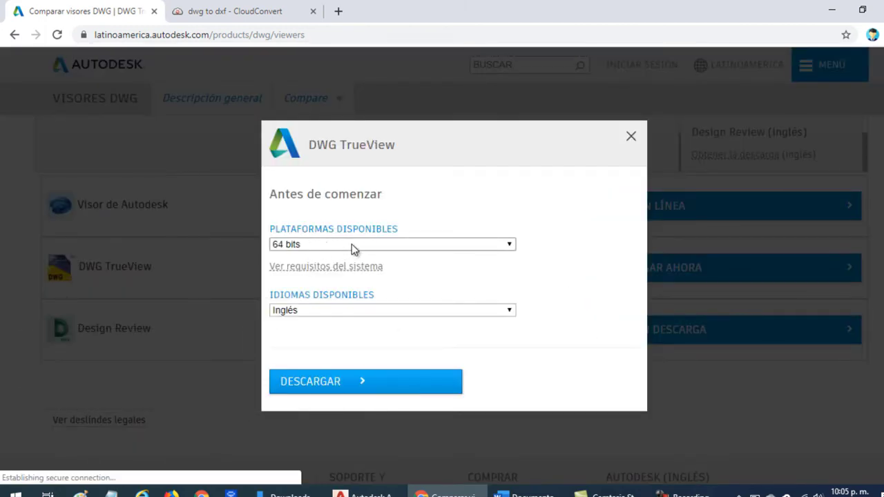
click(337, 313)
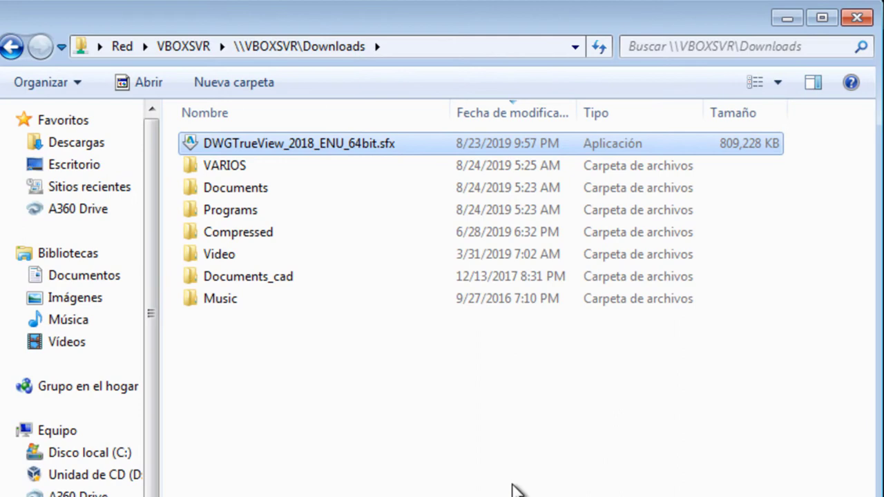
- Run DWGTrueView_2018_ENU_64bit.sfx, extracting to C:\Autodesk and approving the UAC prompt
double_click(338, 145)
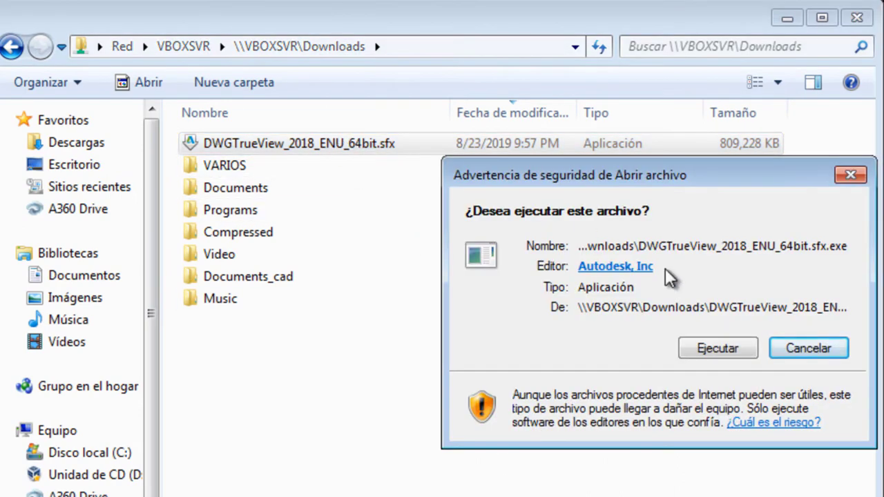
click(717, 349)
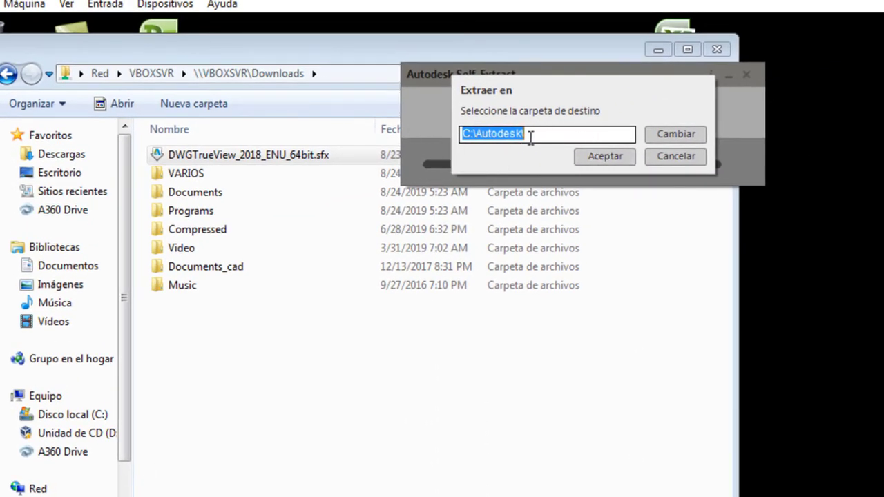
click(596, 156)
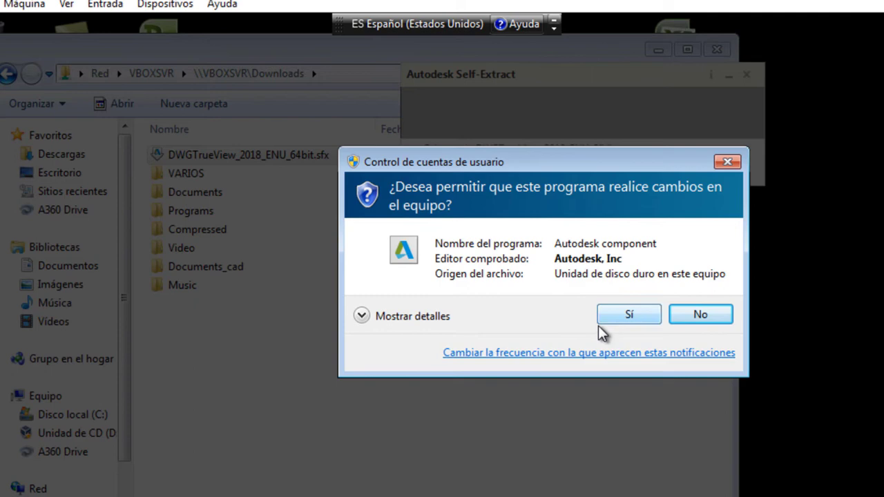
click(627, 316)
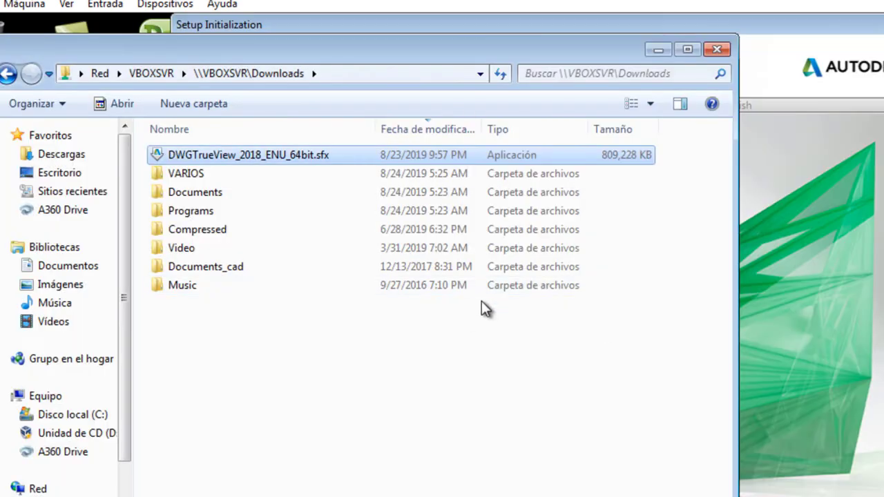
- Install DWG TrueView 2018 with the license accepted and default path, skipping DWG file association
click(656, 50)
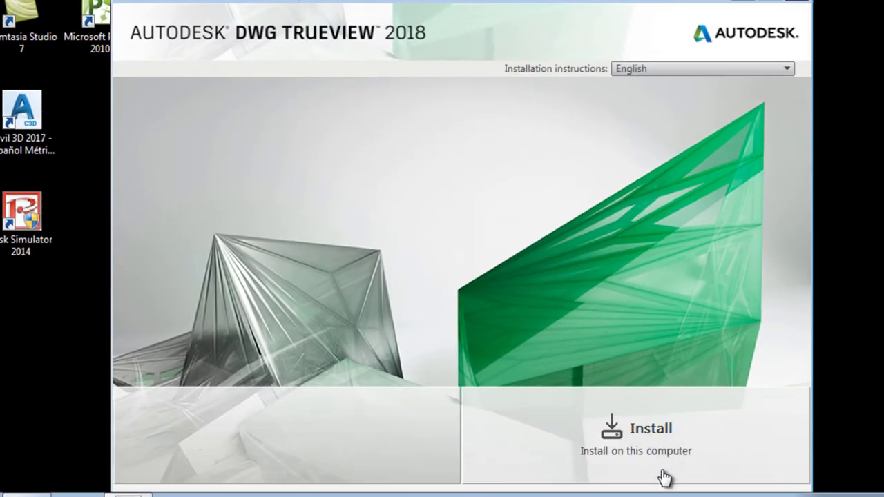
click(662, 440)
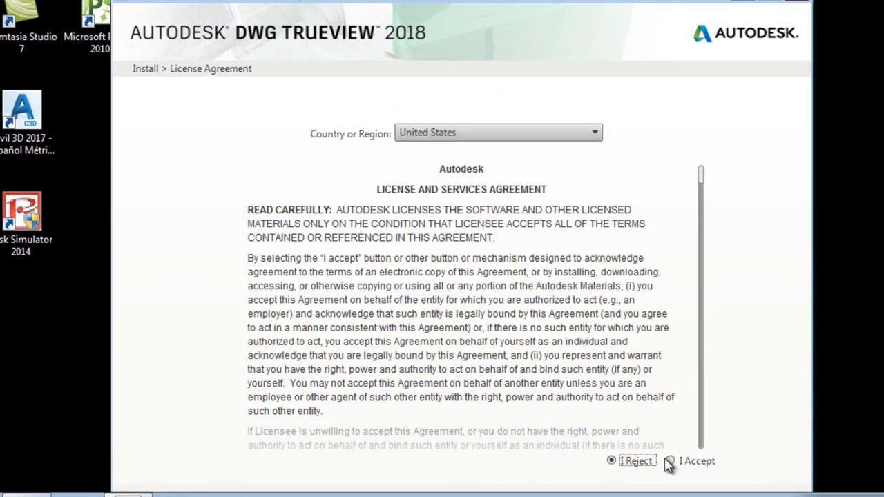
click(669, 462)
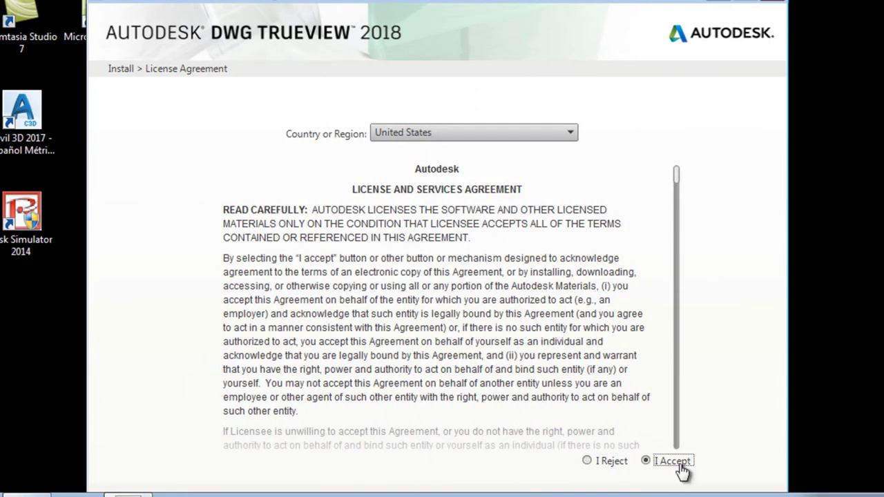
key(Return)
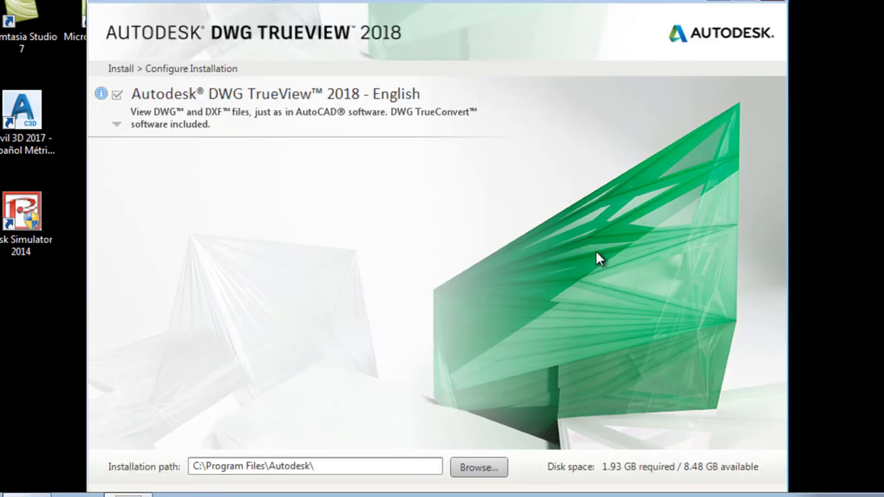
key(Return)
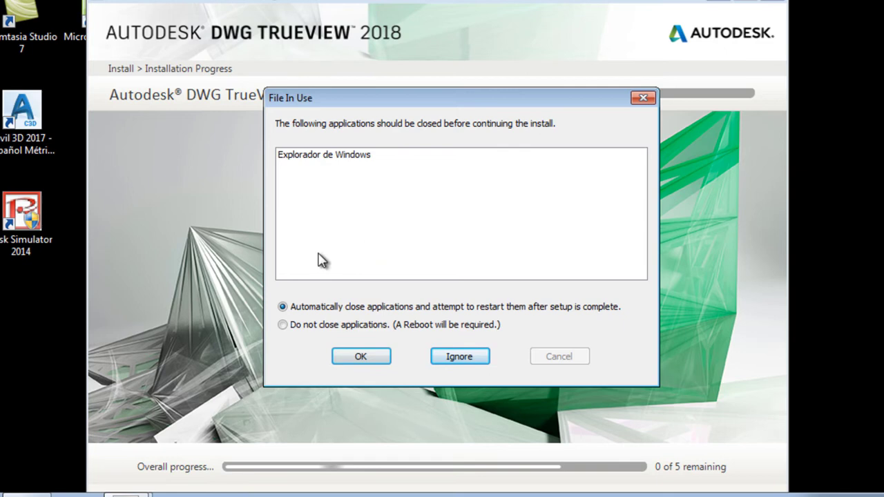
click(359, 357)
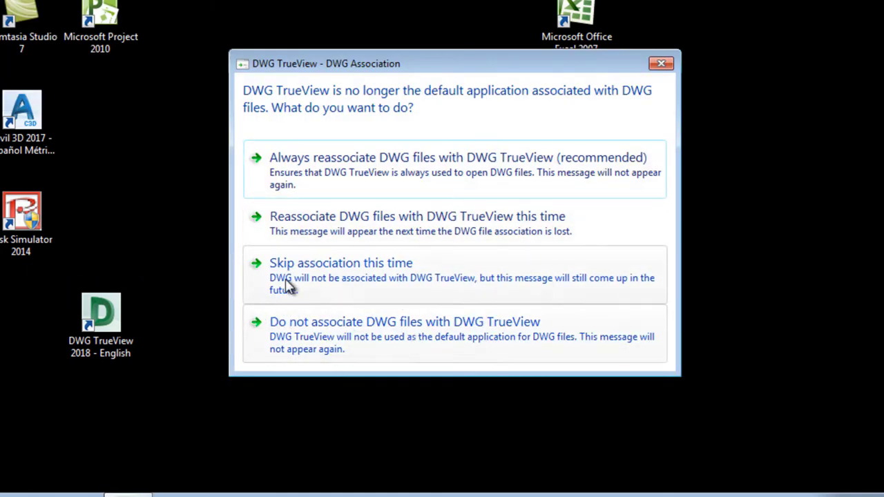
click(332, 270)
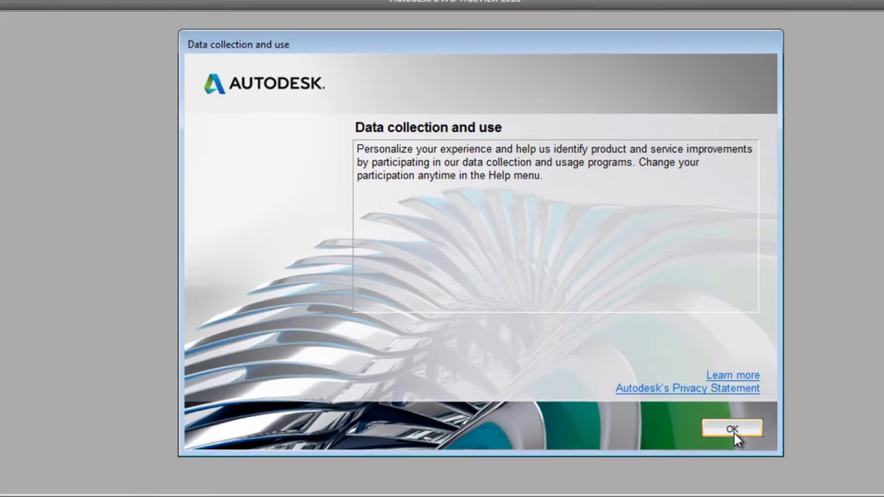
- Dismiss the data collection notice and launch DWG Convert from the application menu
click(732, 430)
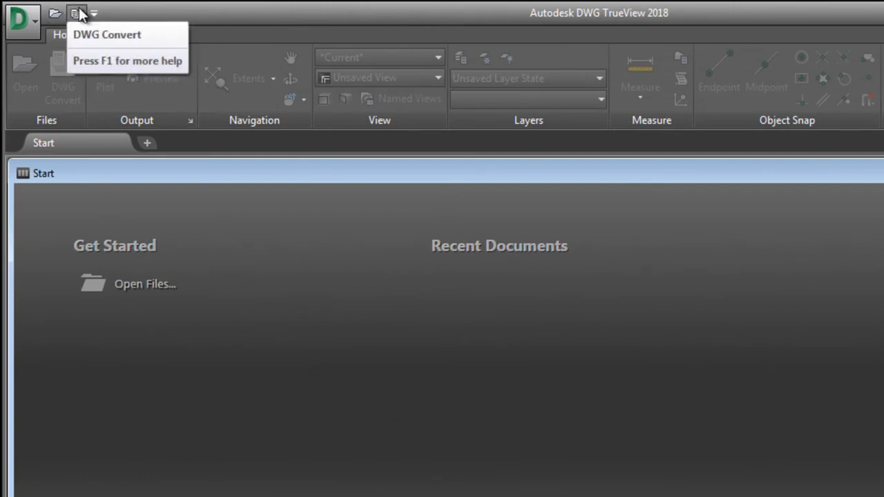
click(22, 19)
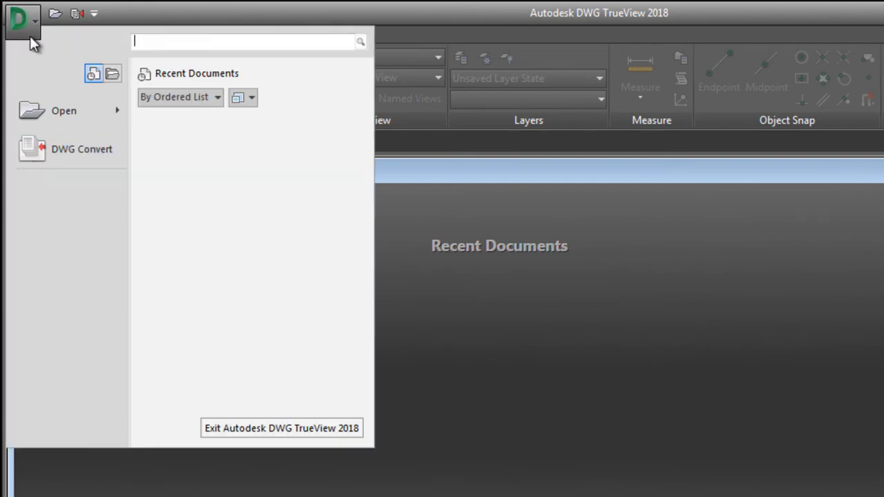
click(76, 15)
click(75, 14)
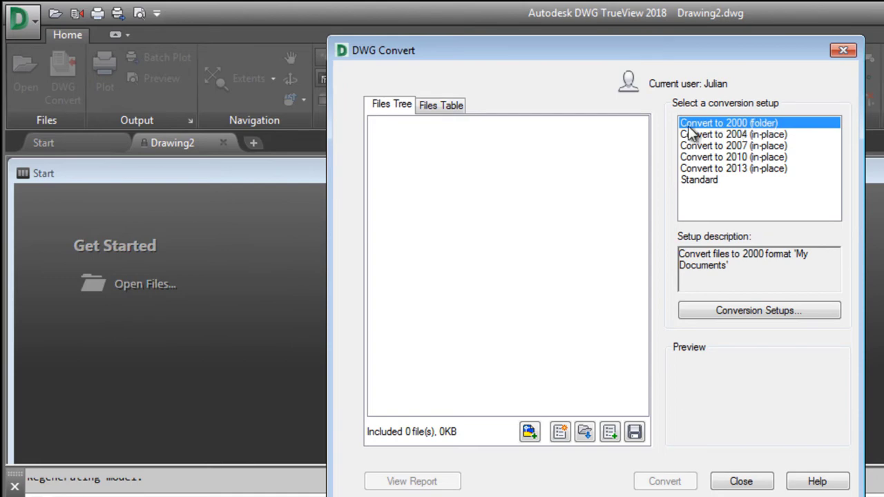
- Compare the conversion setups and select Convert to 2000 (folder)
click(774, 135)
click(774, 124)
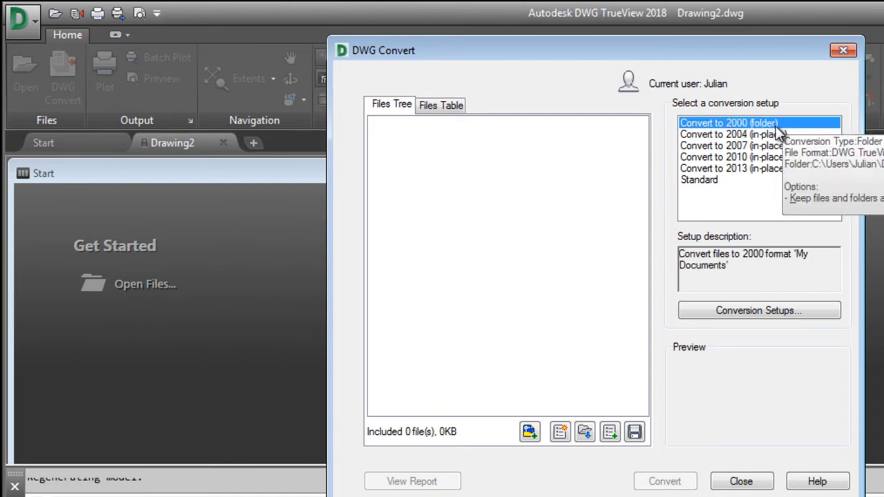
click(763, 147)
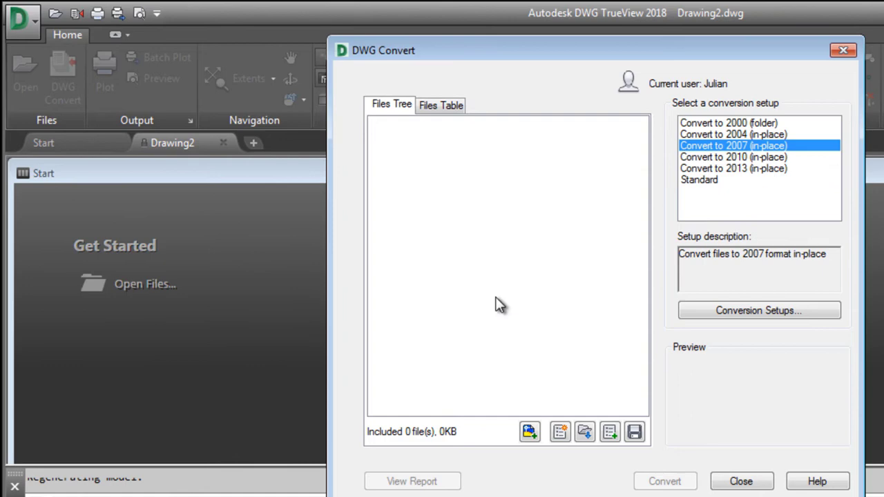
click(736, 124)
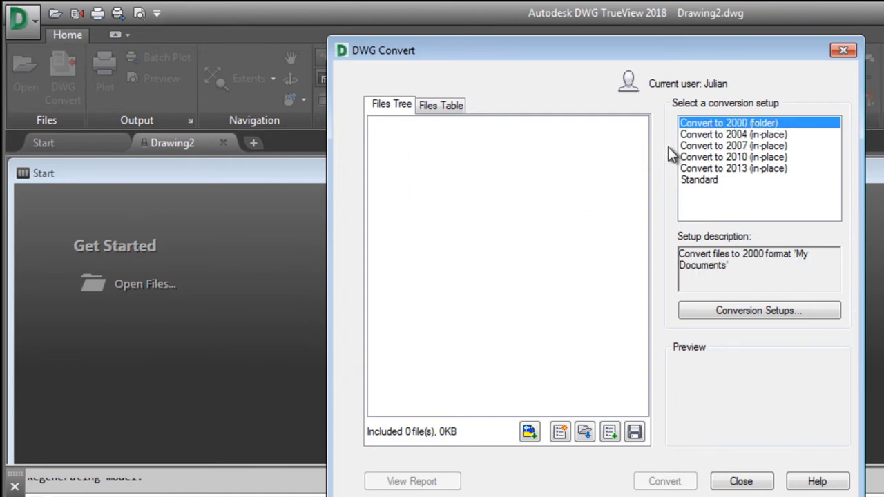
- Add Plano Oficinas 01.dwg to the conversion list and convert it to 2000 format
click(532, 435)
click(466, 137)
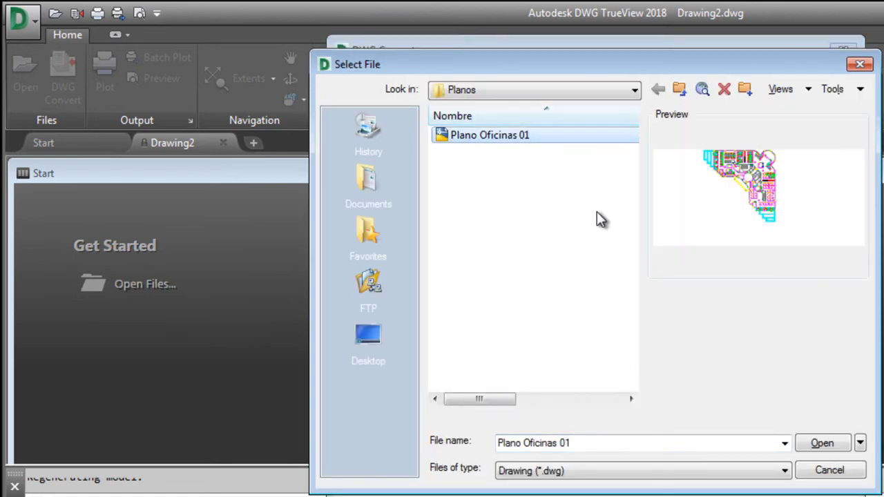
click(823, 444)
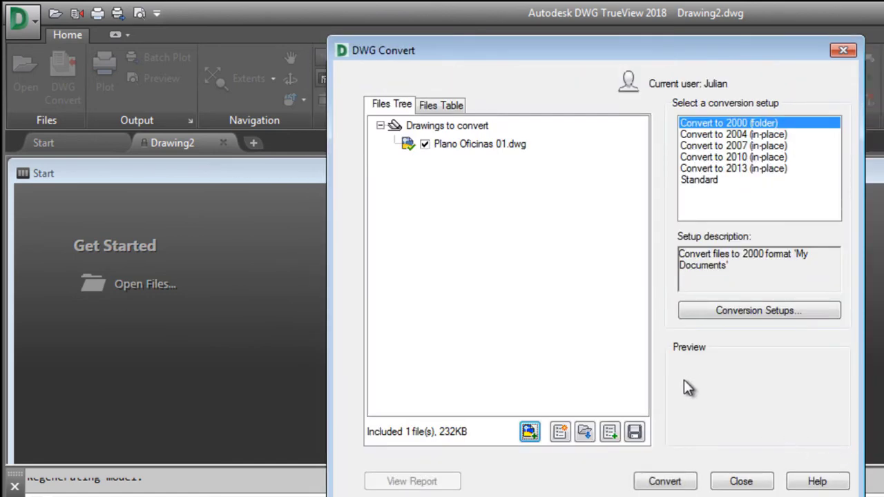
click(664, 481)
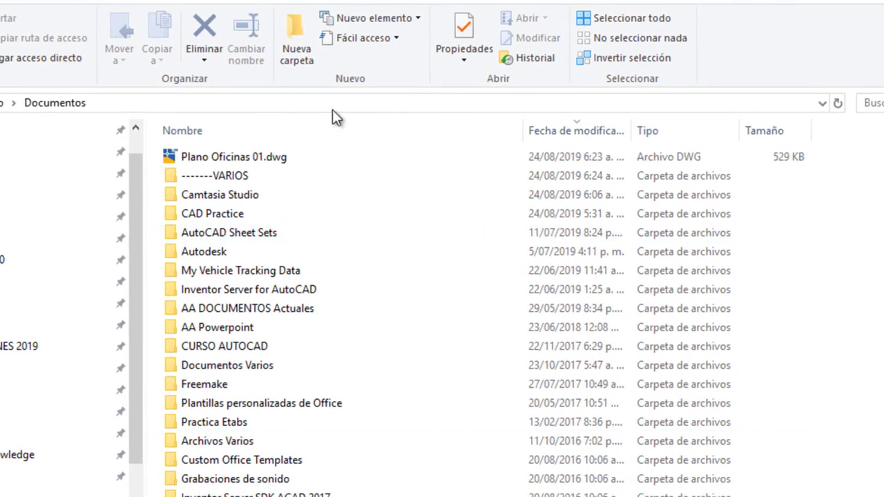
- Open the converted Plano Oficinas 01.dwg and expand the full command history
double_click(223, 157)
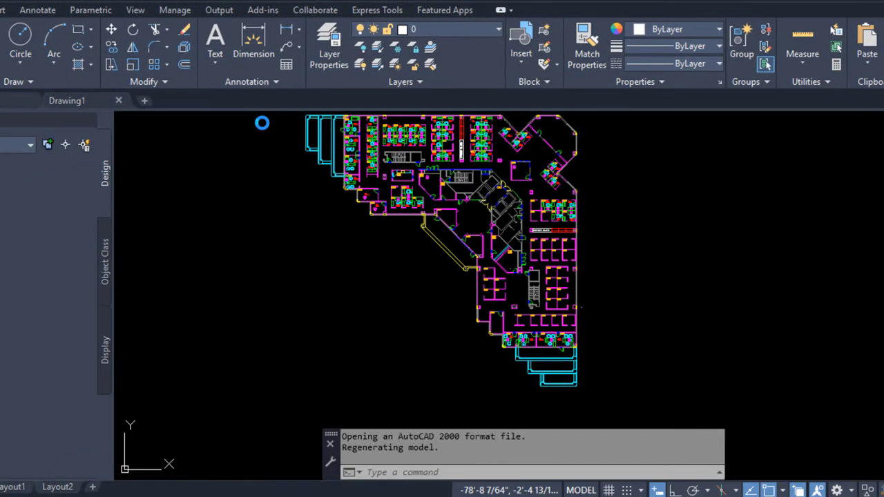
click(720, 473)
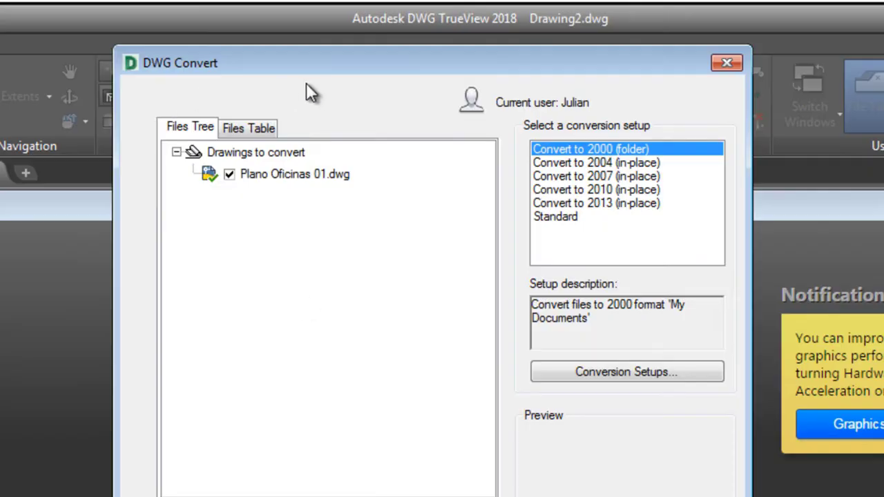
- Create a new conversion setup based on Convert to 2010 (in-place)
click(642, 164)
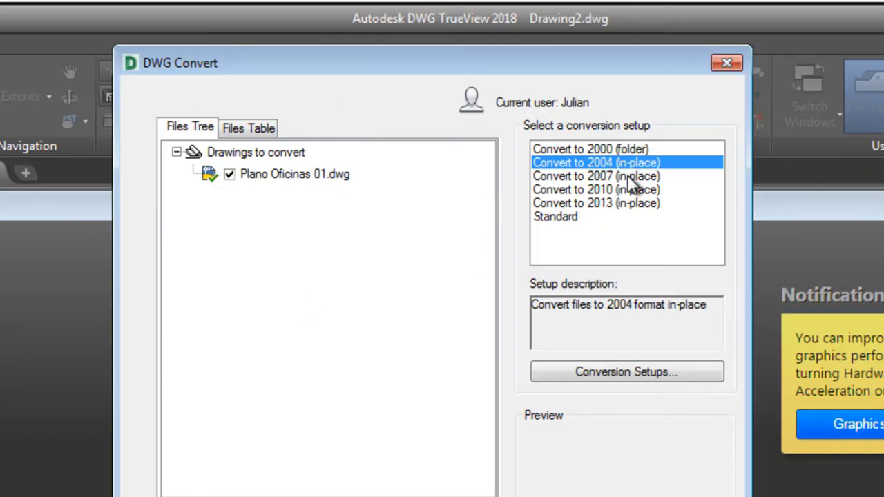
click(631, 176)
click(626, 191)
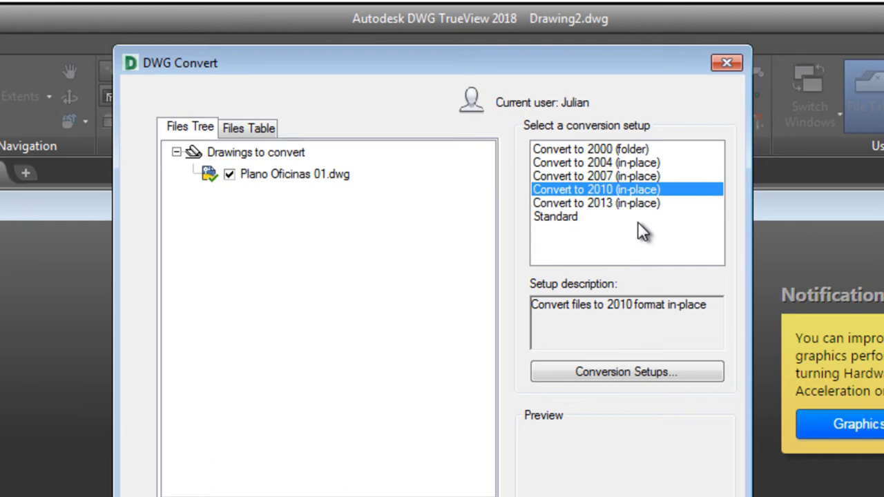
click(613, 164)
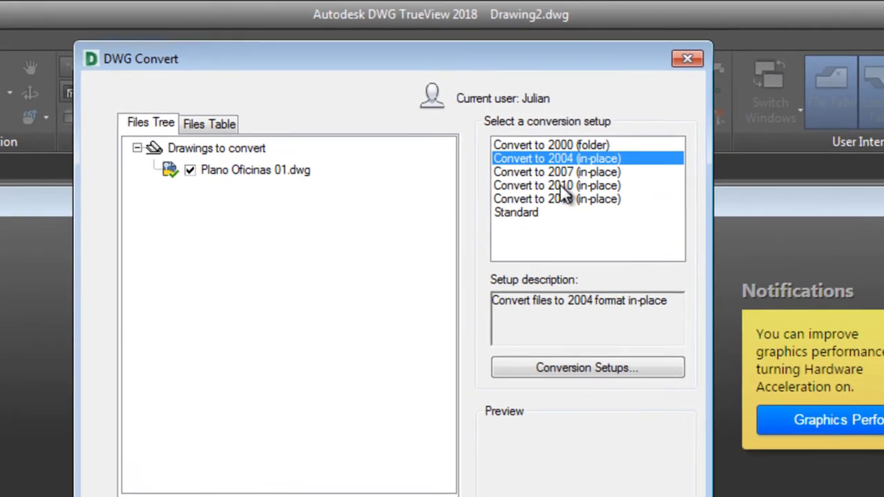
click(608, 190)
right_click(502, 180)
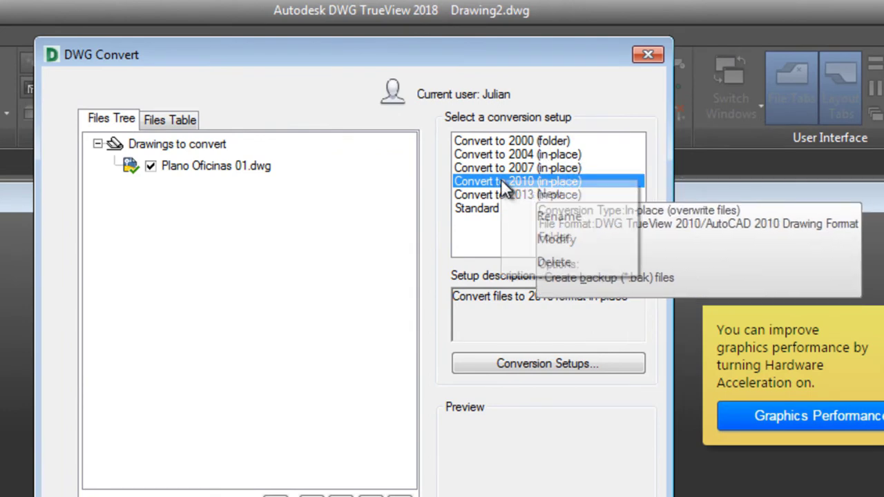
click(547, 194)
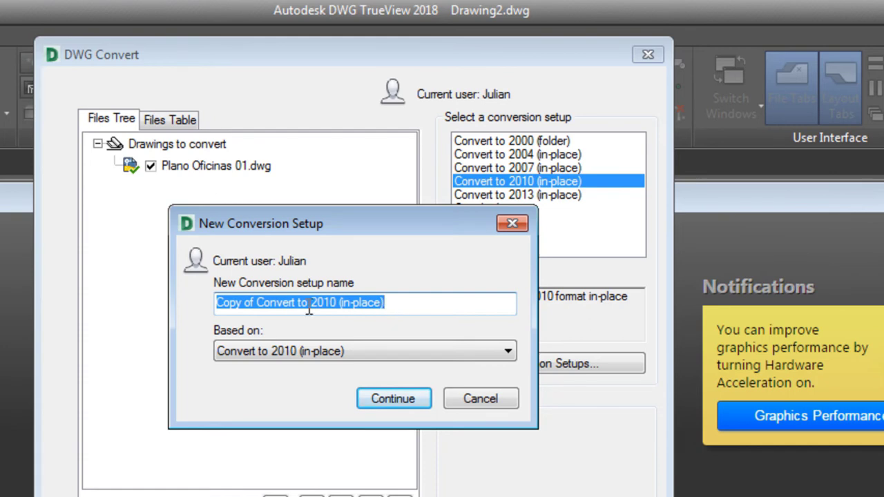
- Rename the new setup to Convert to 2010 (Folder), removing 'Copy of' and 'in-place'
click(260, 302)
drag(259, 303, 167, 295)
key(BackSpace)
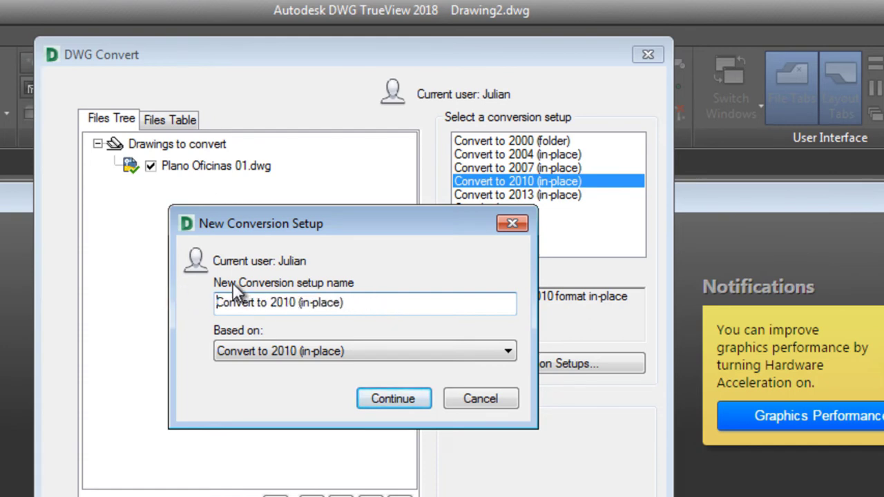
drag(301, 304, 343, 304)
key(BackSpace)
- Set the package type to Folder (set of files), change the description's 'in-place' to Folder, and save
click(393, 397)
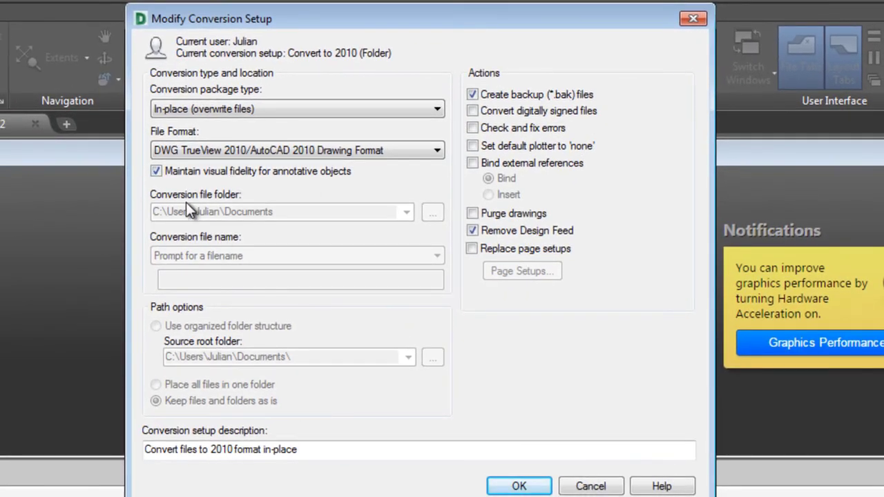
click(199, 110)
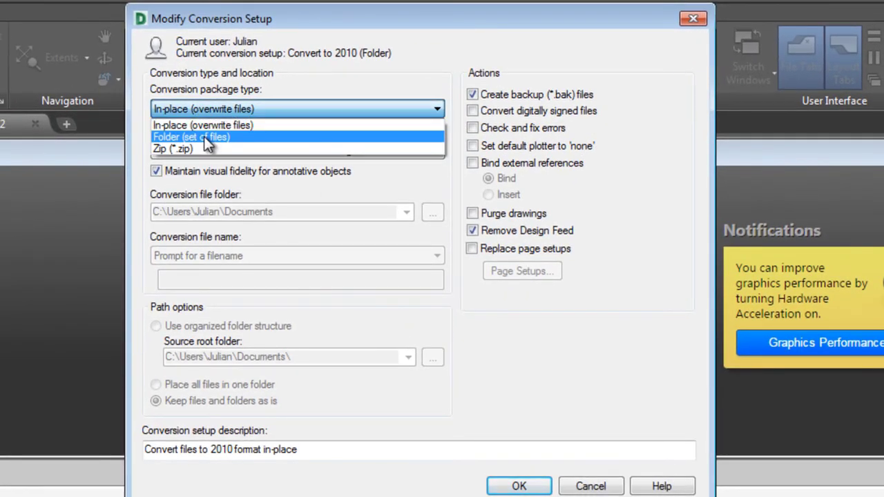
click(204, 136)
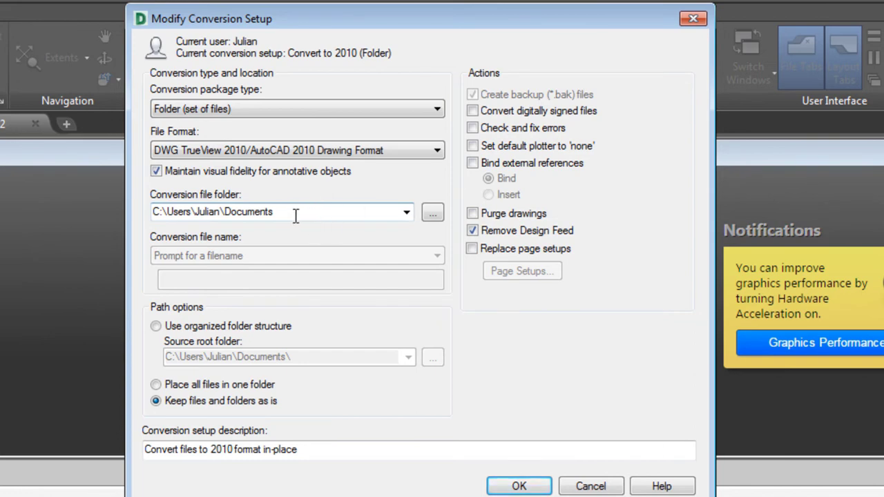
drag(298, 450, 263, 452)
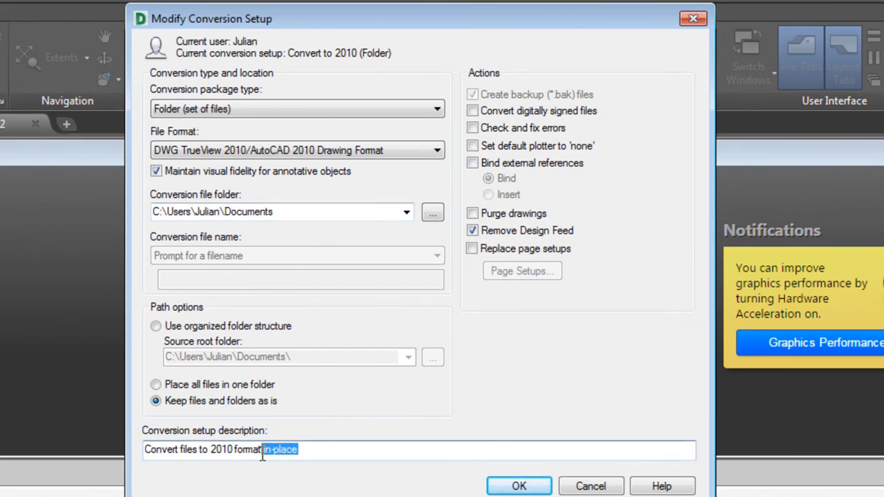
text(Folder)
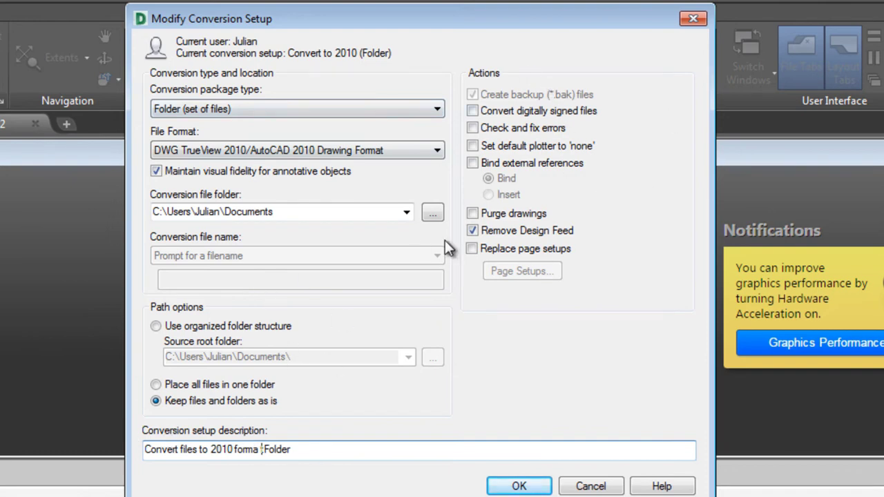
click(518, 487)
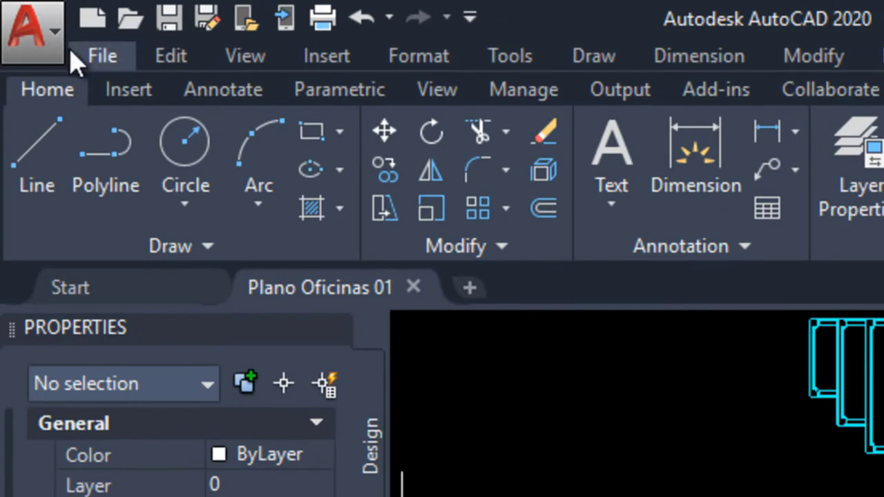
- In Options > Open and Save, set the default Save as format to AutoCAD 2010/LT2010 Drawing (*.dwg)
click(42, 50)
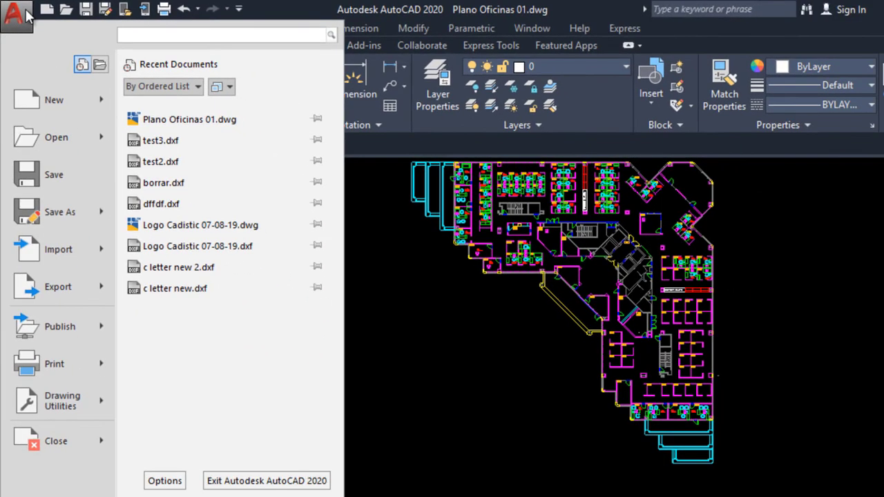
click(164, 480)
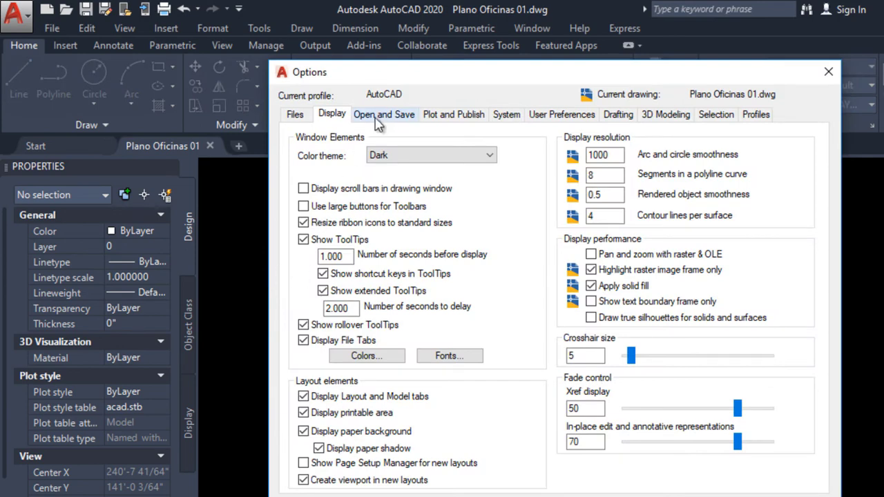
click(396, 118)
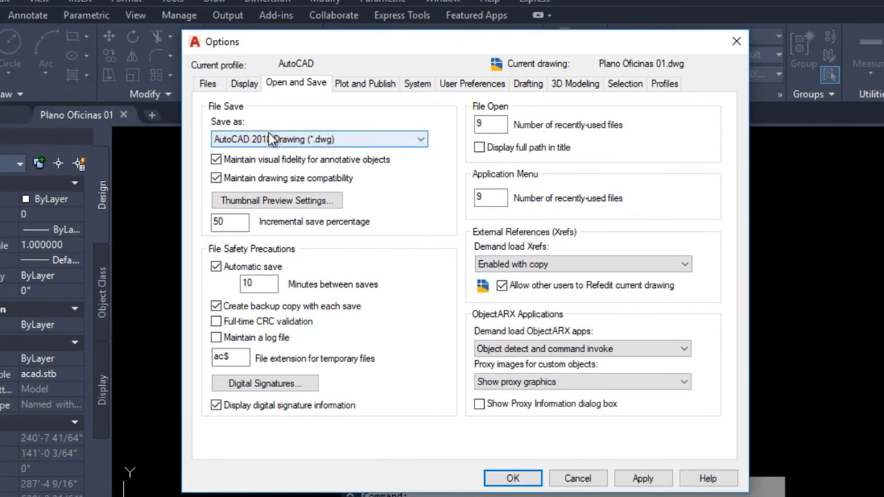
click(370, 170)
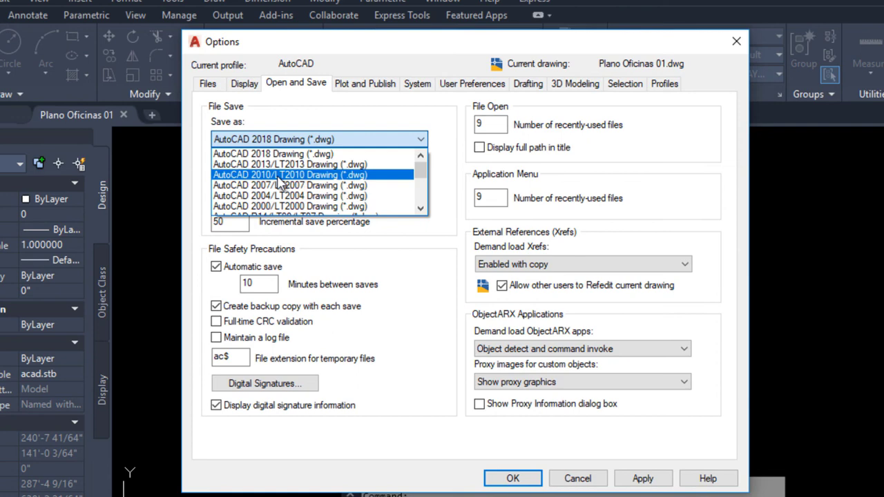
click(279, 176)
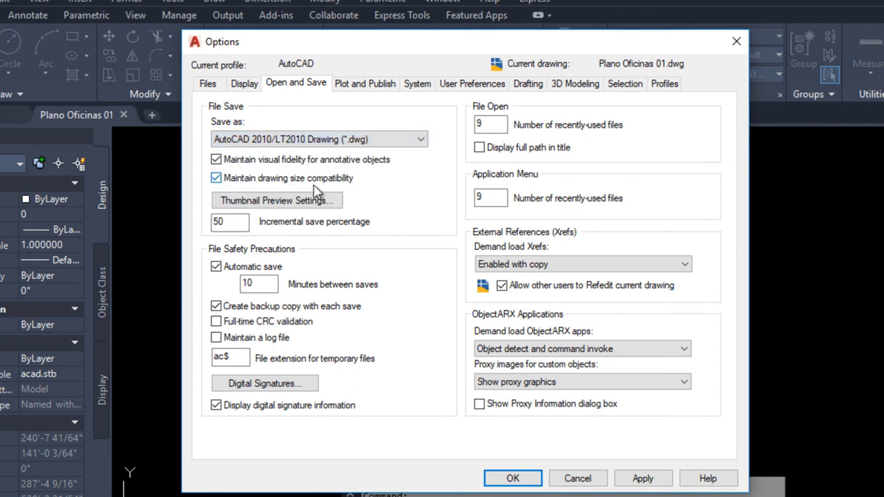
click(512, 479)
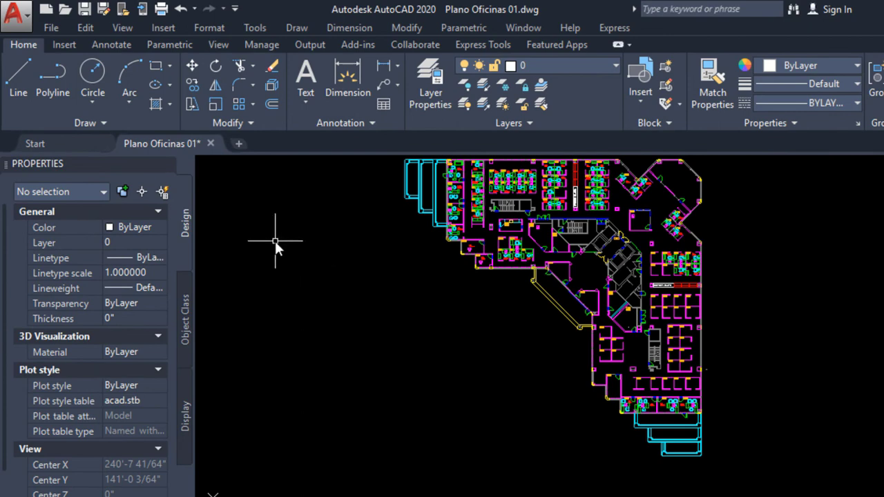
- Open Save As and check that Files of type is AutoCAD 2010/LT2010 Drawing (*.dwg)
click(16, 16)
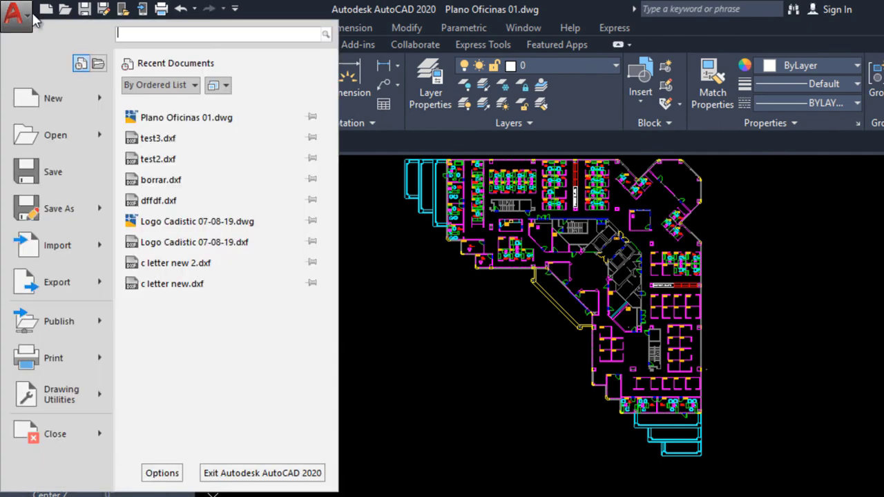
click(69, 214)
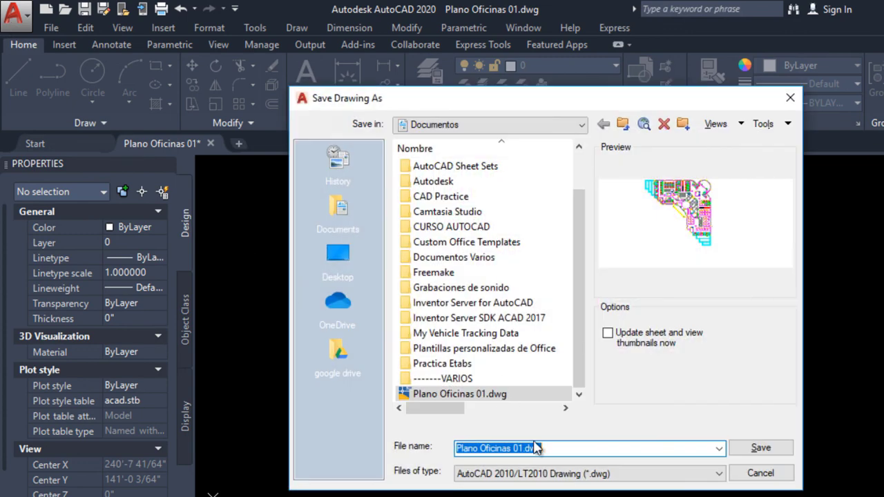
click(562, 475)
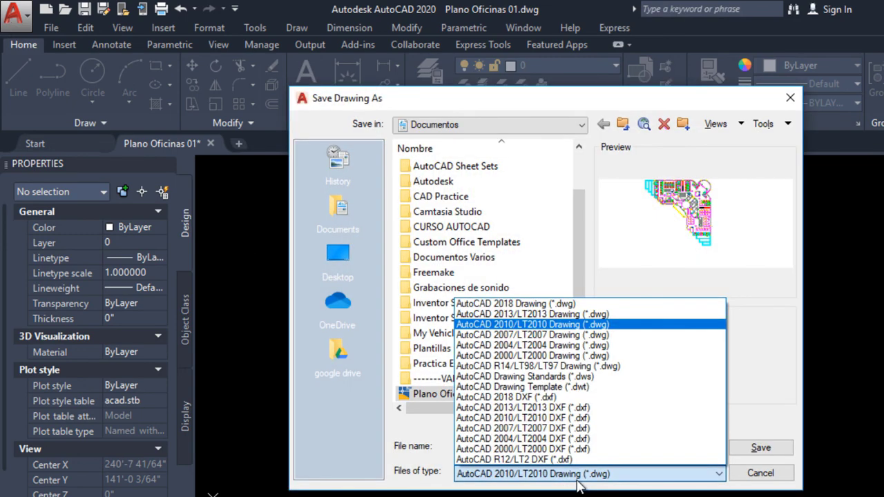